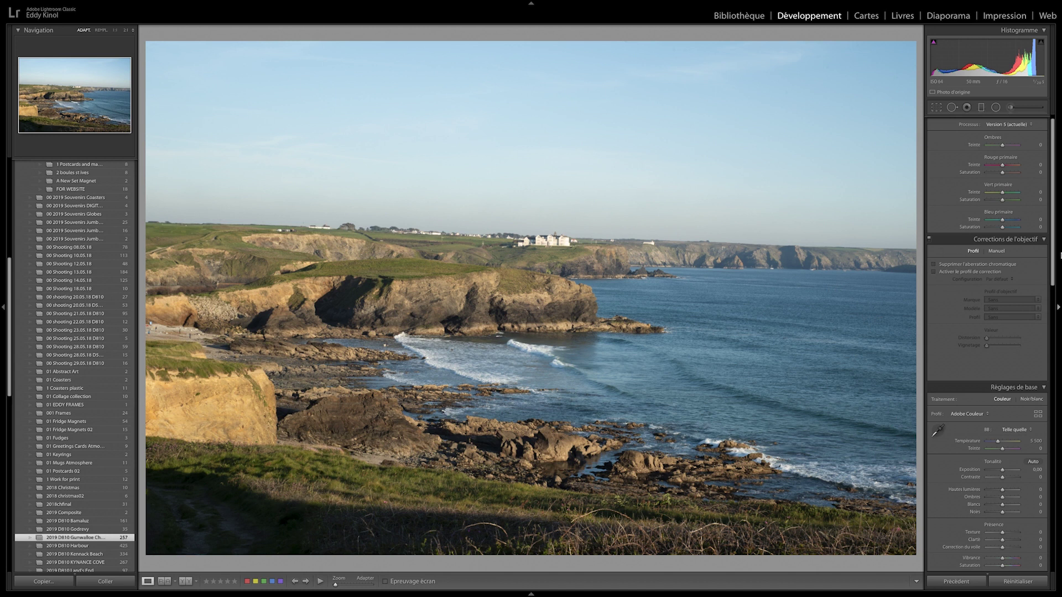
Step: Enable chromatic aberration removal and the lens profile correction for the coastal photo
left_click(969, 263)
left_click(967, 272)
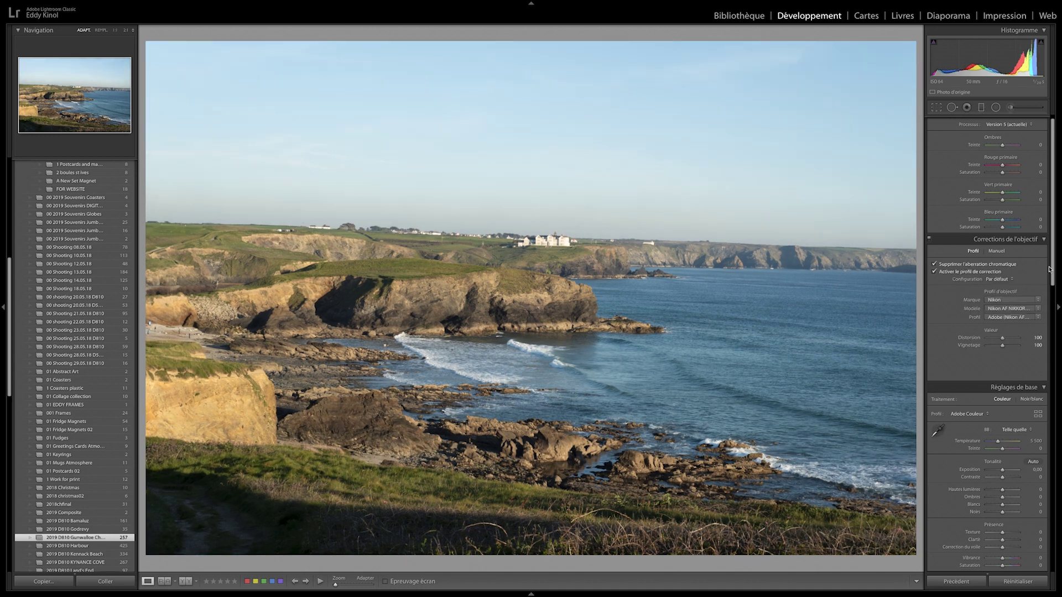
Step: Apply the Camera Matching profile Appareil photo Plat to the photo
left_click_drag(1052, 239, 1049, 282)
left_click(1038, 290)
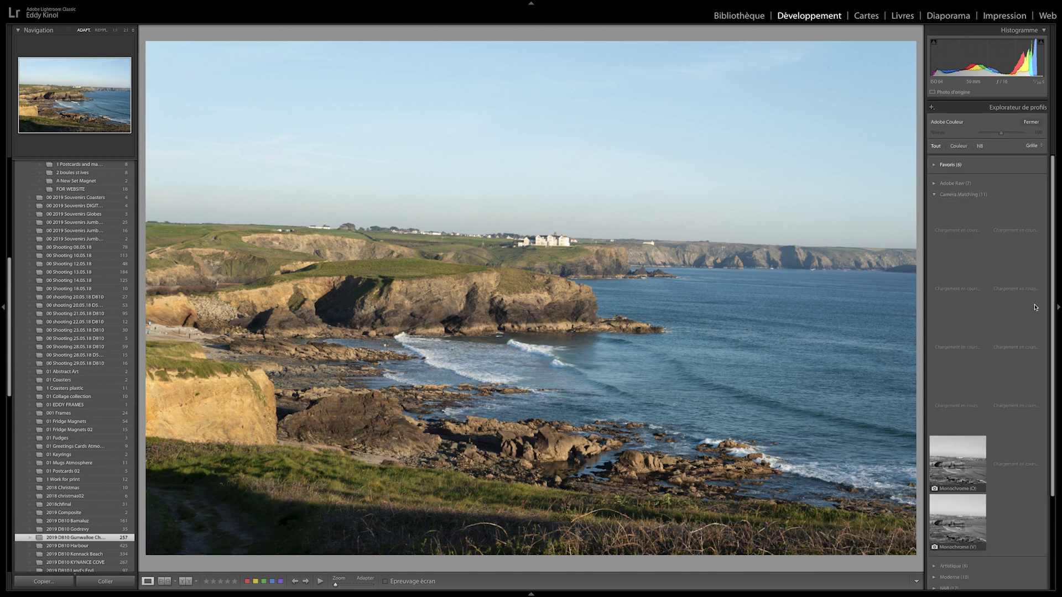
left_click(1029, 293)
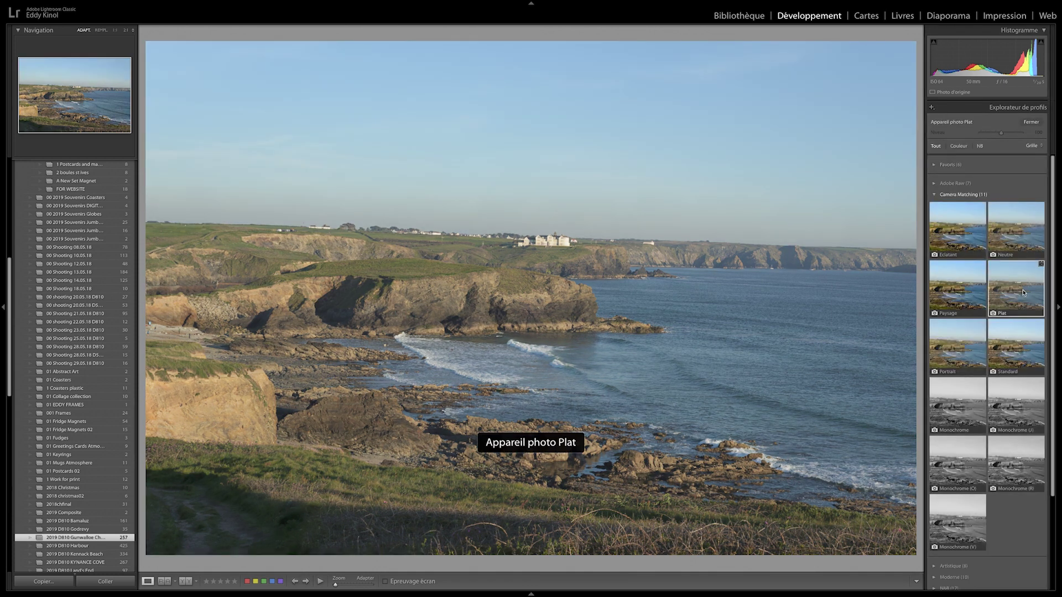
left_click(1030, 122)
Step: Straighten the horizon by rotating the crop to an angle of -1.56 and apply it
left_click(936, 108)
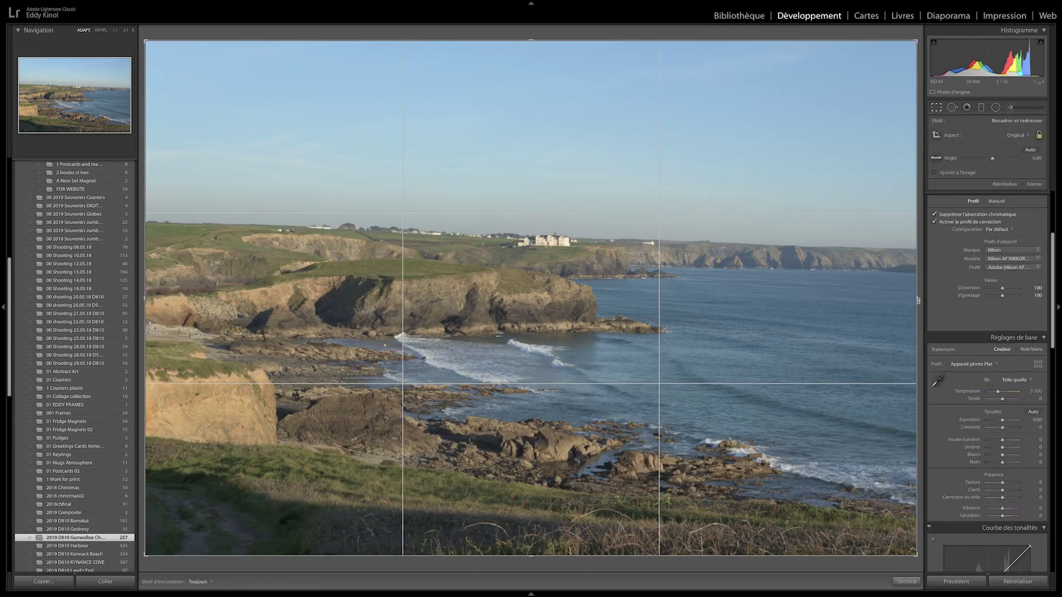
left_click_drag(918, 300, 919, 290)
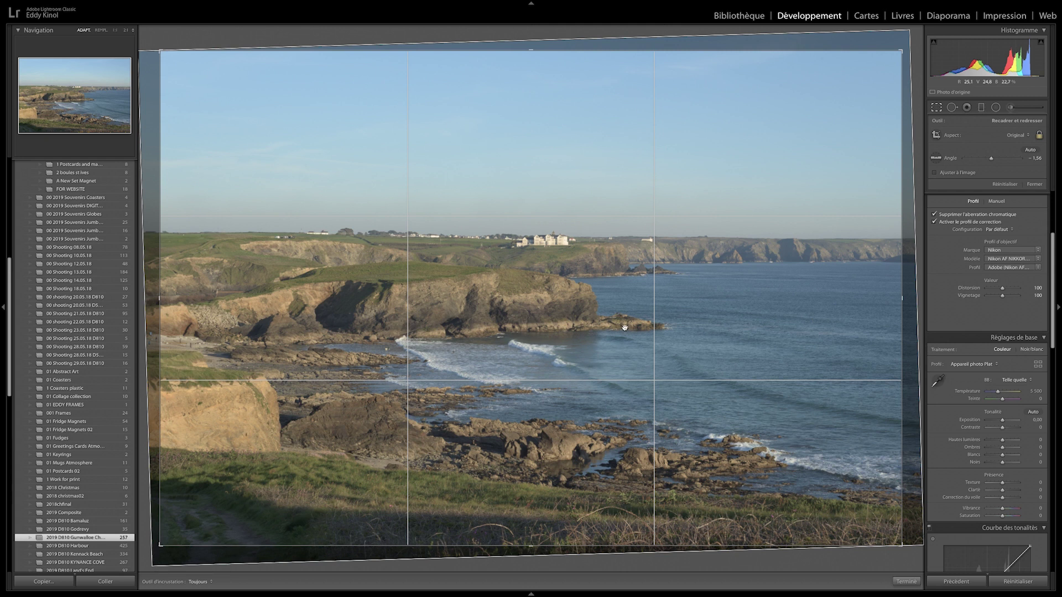
key("Return")
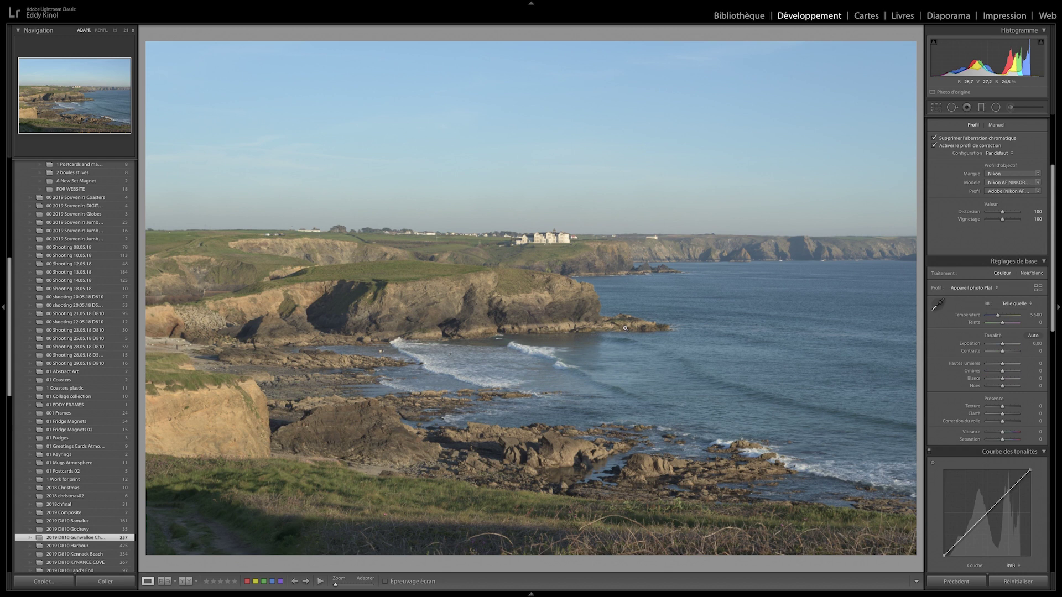
Step: Set the basic adjustments to Highlights -56, Shadows +38, Whites +28, Blacks -20, Clarity +20 and Dehaze +24
scroll(995, 254, "down", 3)
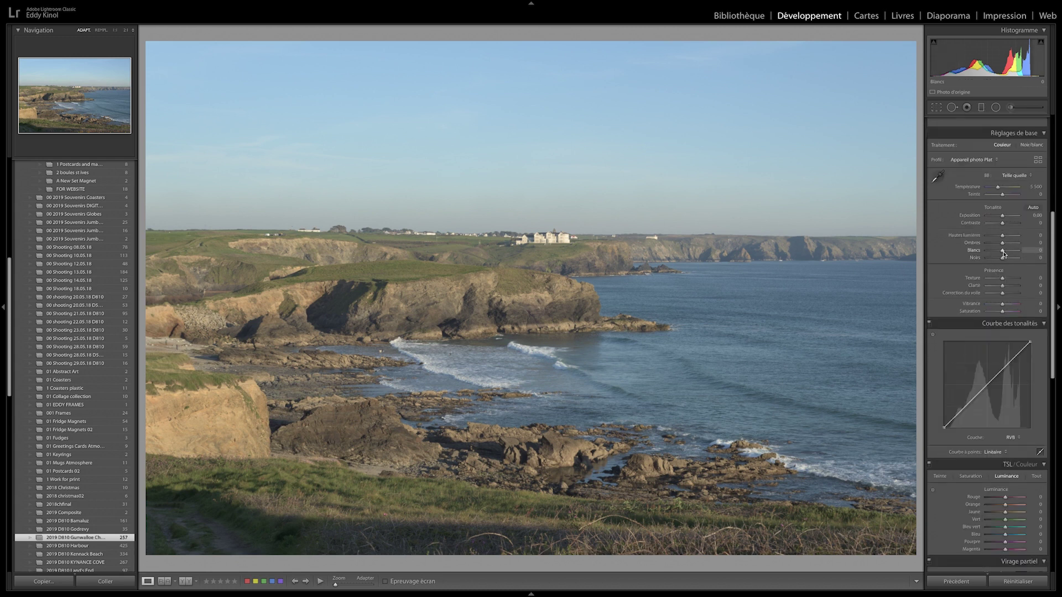
left_click_drag(1003, 253, 998, 259)
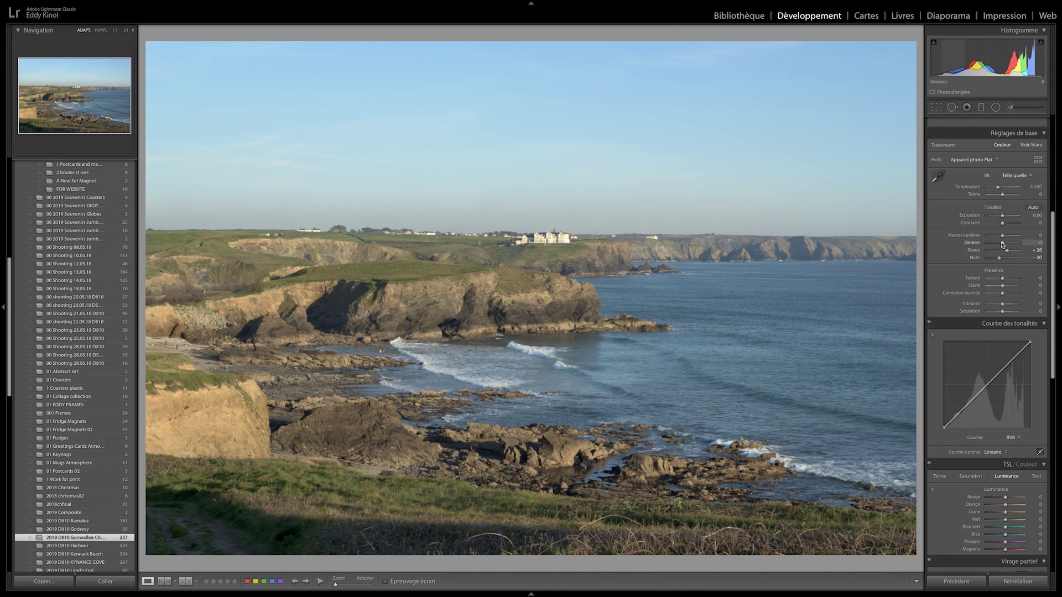
left_click_drag(1003, 244, 994, 236)
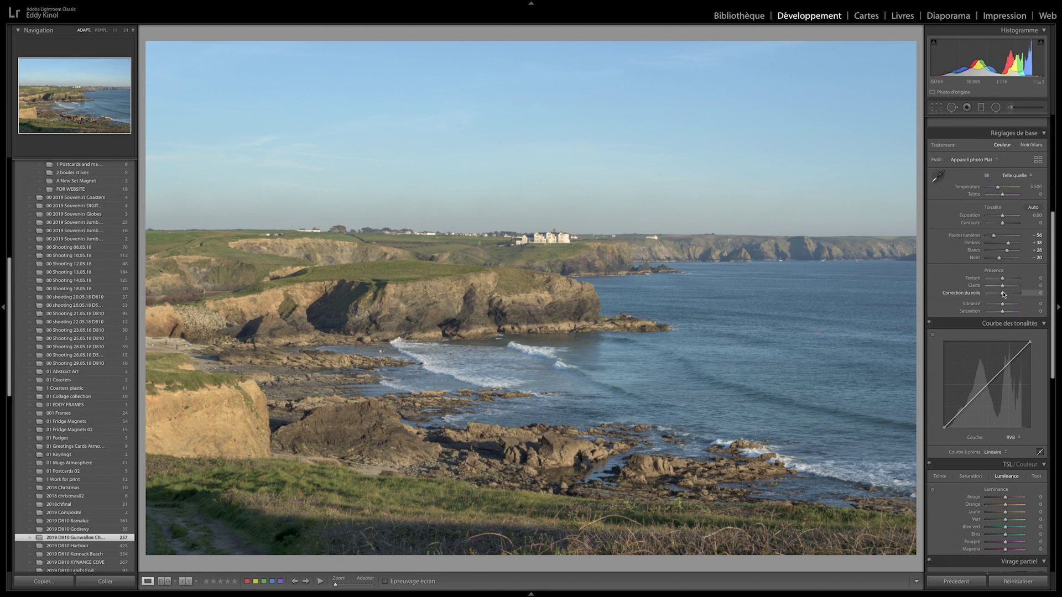
left_click_drag(1004, 294, 1006, 293)
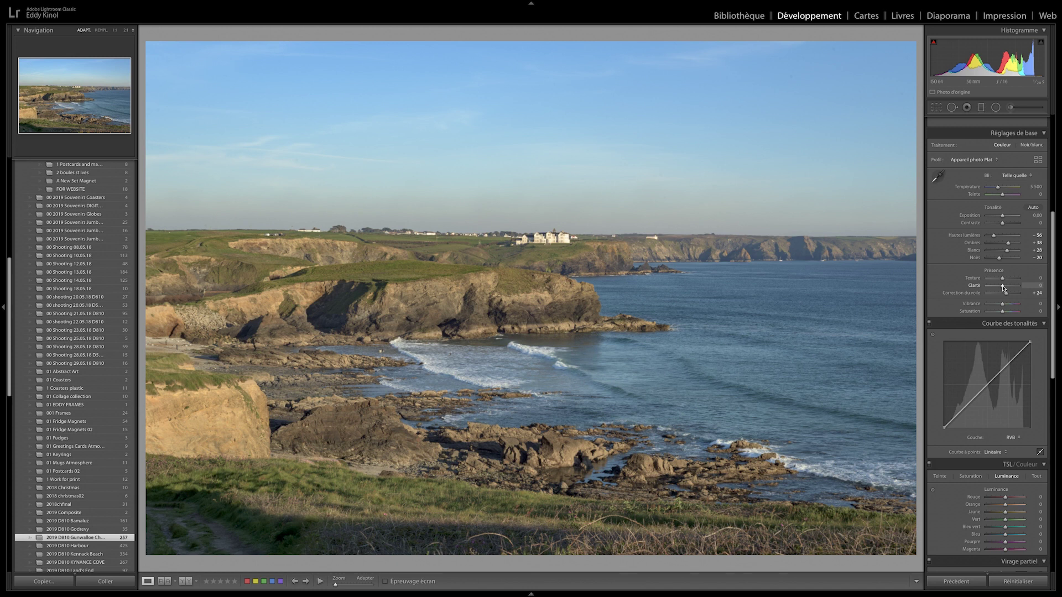
left_click_drag(1002, 287, 1006, 287)
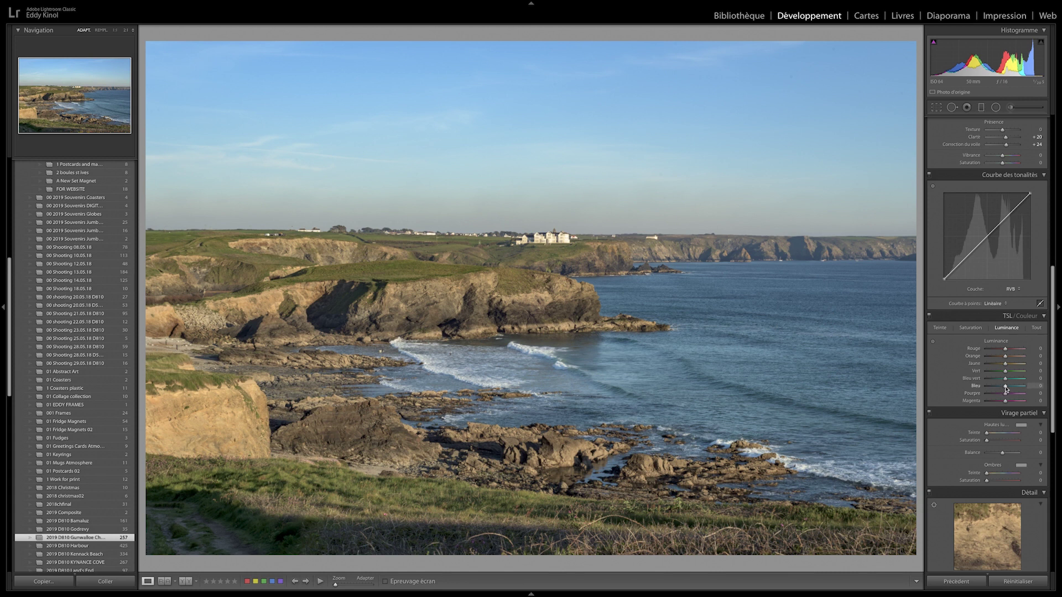
Step: Darken the blues by lowering their luminance and set the blue saturation to +16
left_click_drag(1007, 388, 998, 387)
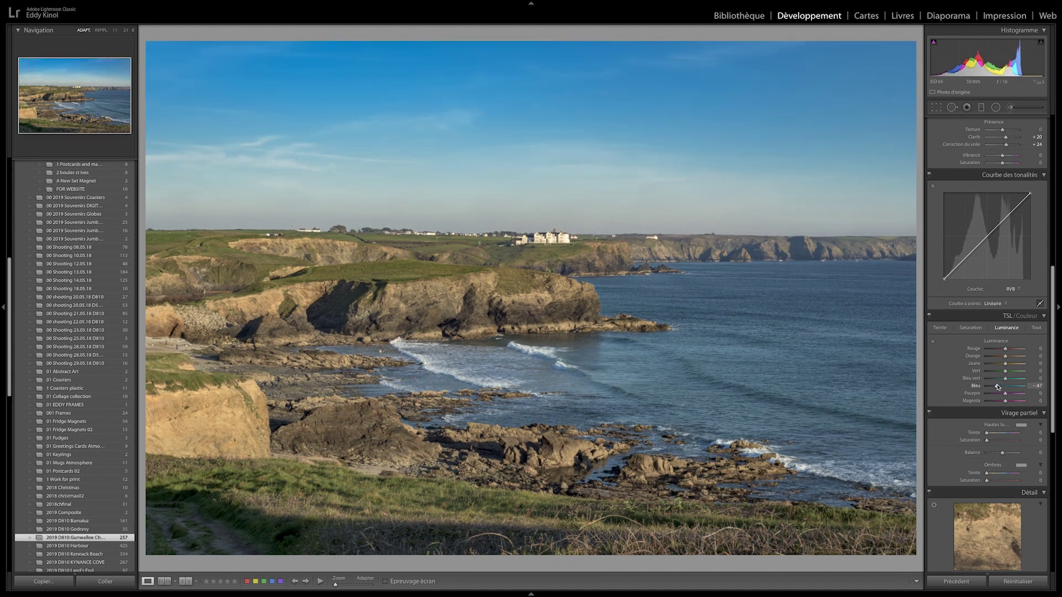
left_click(974, 329)
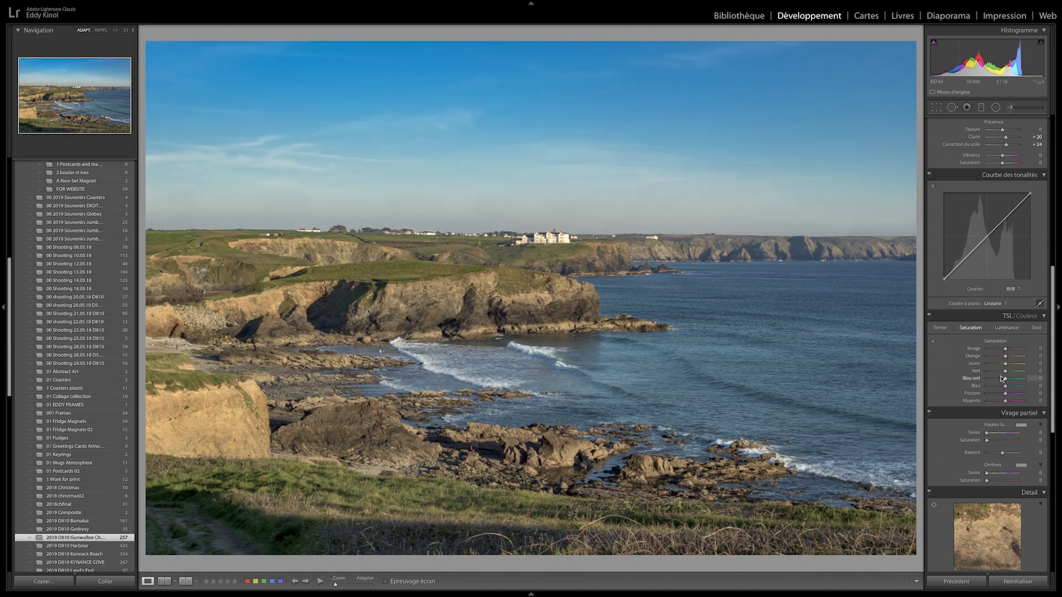
left_click_drag(1006, 388, 1007, 388)
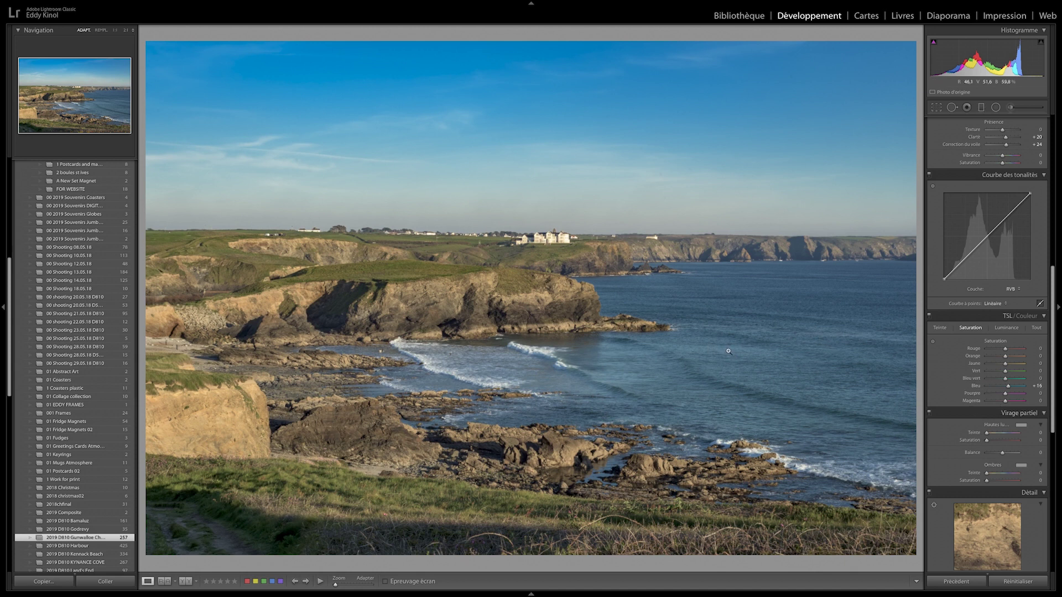
Step: Compare the photo before and after the adjustments several times
key("backslash")
key("backslash")
key("backslash")
key("backslash")
key("backslash")
key("backslash")
key("backslash")
key("backslash")
key("backslash")
key("backslash")
Step: Activate the adjustment brush with Texture set to 43
scroll(1053, 285, "up", 2)
left_click(1026, 107)
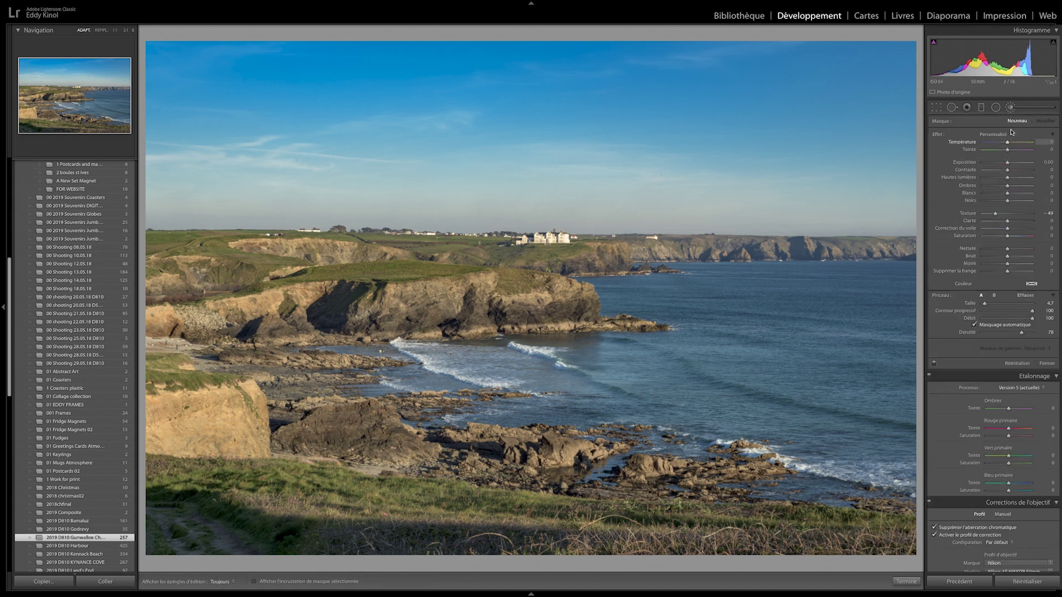
left_click_drag(967, 216, 1013, 214)
left_click(1012, 109)
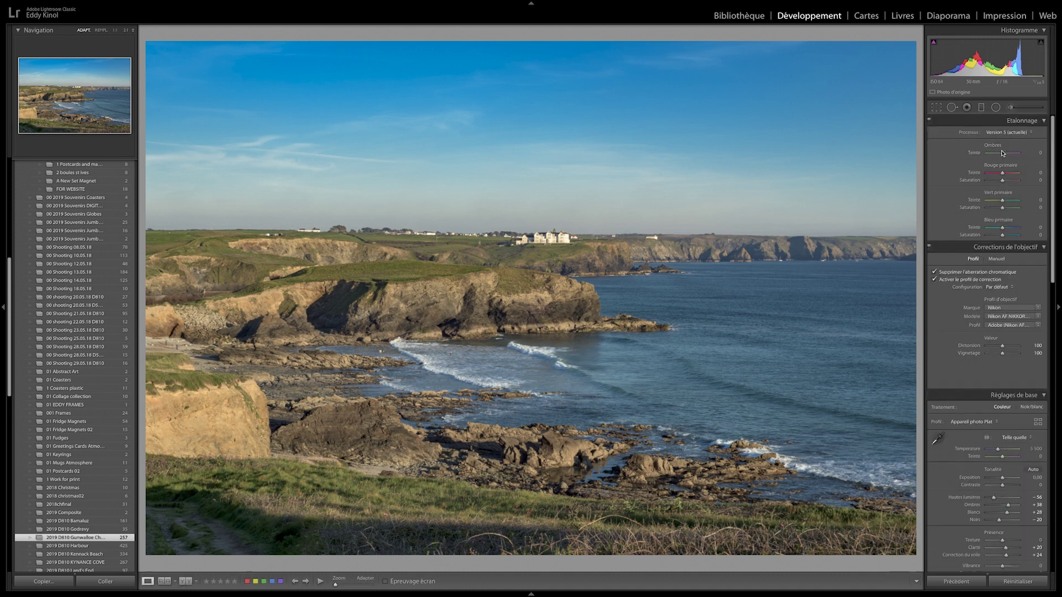
left_click(1012, 109)
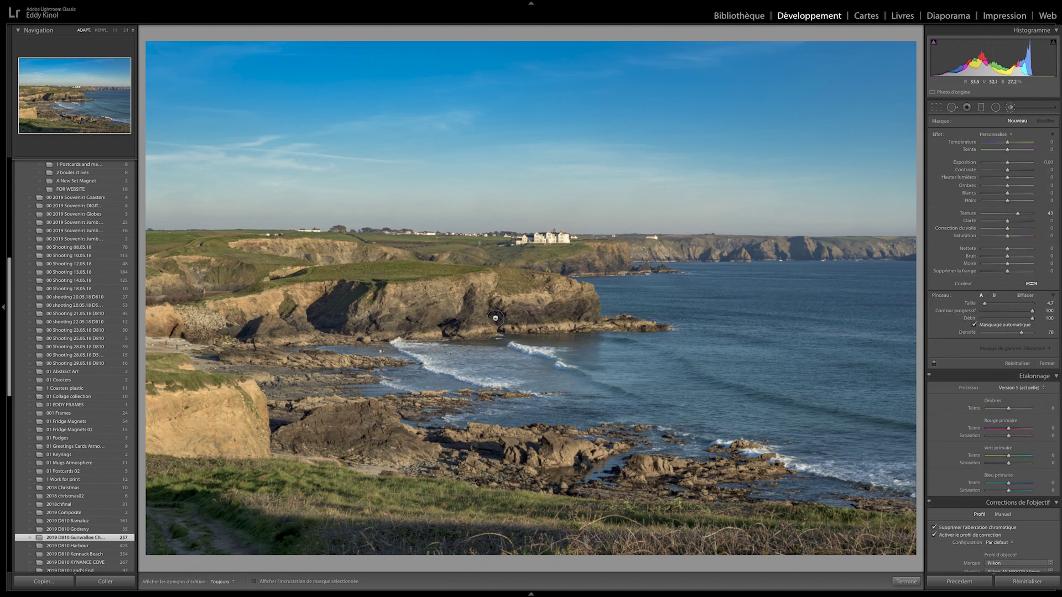
Step: Start a brush mask on the central cliff, raise its exposure to make the strokes obvious, and paint over the cliff face
key("h")
left_click(416, 301)
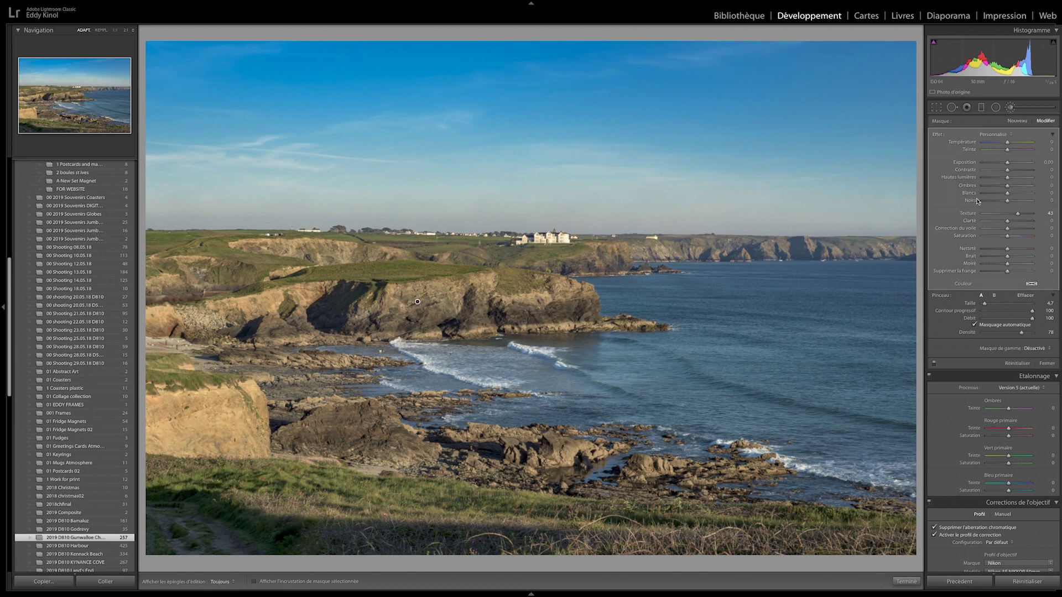
left_click_drag(1007, 162, 1022, 164)
mouse_move(534, 332)
left_mouse_down()
mouse_move(565, 293)
mouse_move(593, 320)
mouse_move(606, 316)
left_mouse_up()
key("h")
key("h")
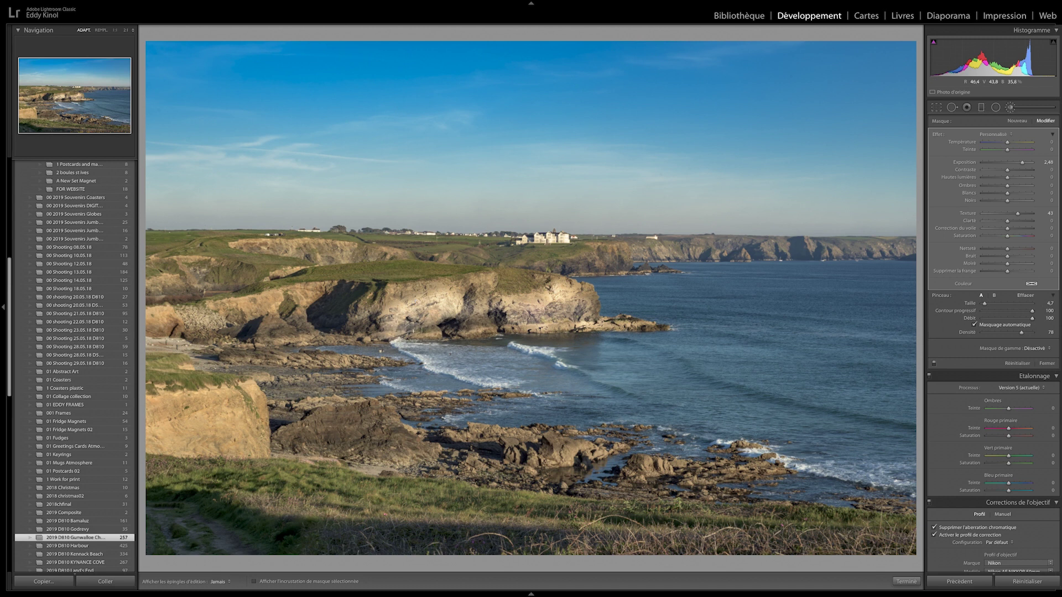
Step: Extend the brush mask over the remaining rocks, including the shoreline, the foreground cliff and the distant cliffs
mouse_move(340, 328)
left_mouse_down()
mouse_move(288, 330)
mouse_move(262, 304)
mouse_move(246, 307)
mouse_move(302, 296)
mouse_move(235, 326)
mouse_move(150, 325)
mouse_move(220, 325)
mouse_move(282, 353)
mouse_move(374, 353)
mouse_move(252, 354)
left_mouse_up()
key("h")
key("h")
mouse_move(326, 380)
left_mouse_down()
mouse_move(299, 387)
mouse_move(332, 422)
mouse_move(398, 453)
mouse_move(741, 467)
mouse_move(625, 437)
mouse_move(200, 426)
mouse_move(243, 437)
left_mouse_up()
mouse_move(547, 298)
left_mouse_down()
mouse_move(581, 263)
mouse_move(885, 244)
mouse_move(309, 248)
mouse_move(453, 257)
left_mouse_up()
key("h")
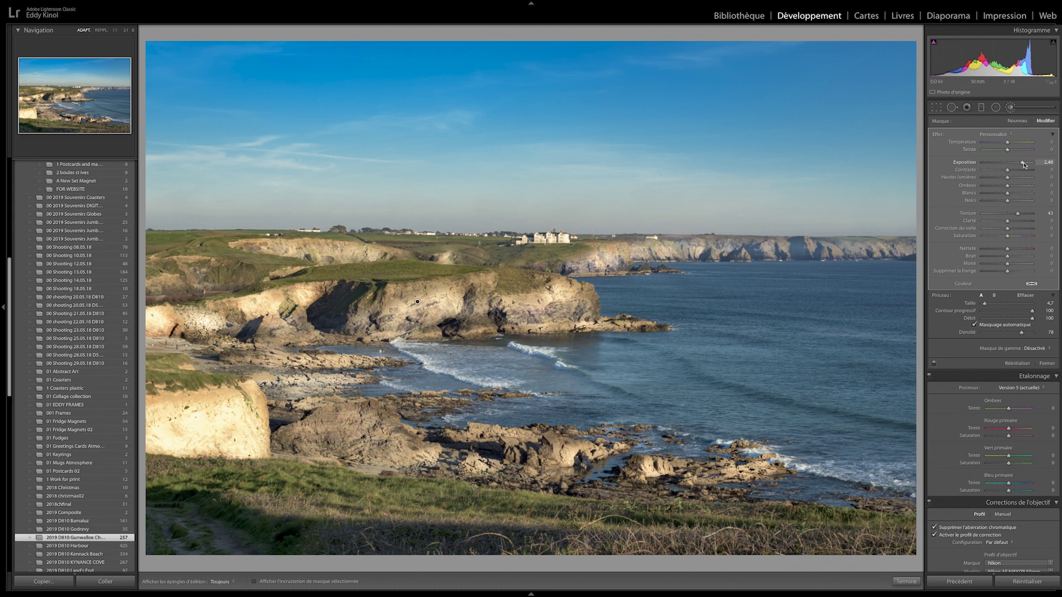
Step: Reset the rock mask's Exposure to 0, set its Texture to 57 and raise its Clarity, checking against the original before closing the brush
left_click_drag(1021, 163, 1007, 163)
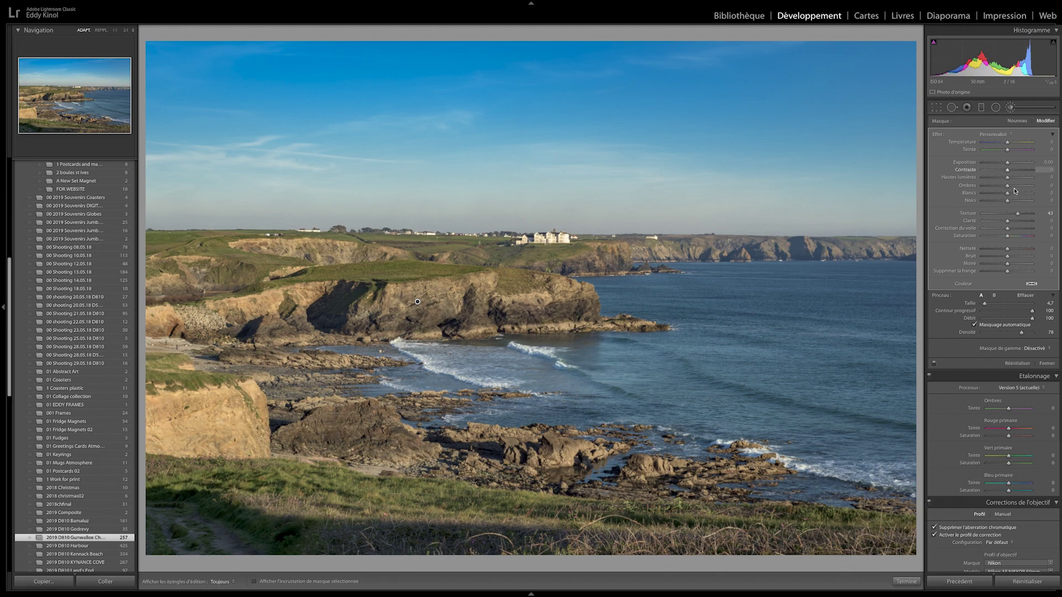
mouse_move(1019, 214)
left_mouse_down()
mouse_move(1034, 217)
mouse_move(1021, 215)
left_mouse_up()
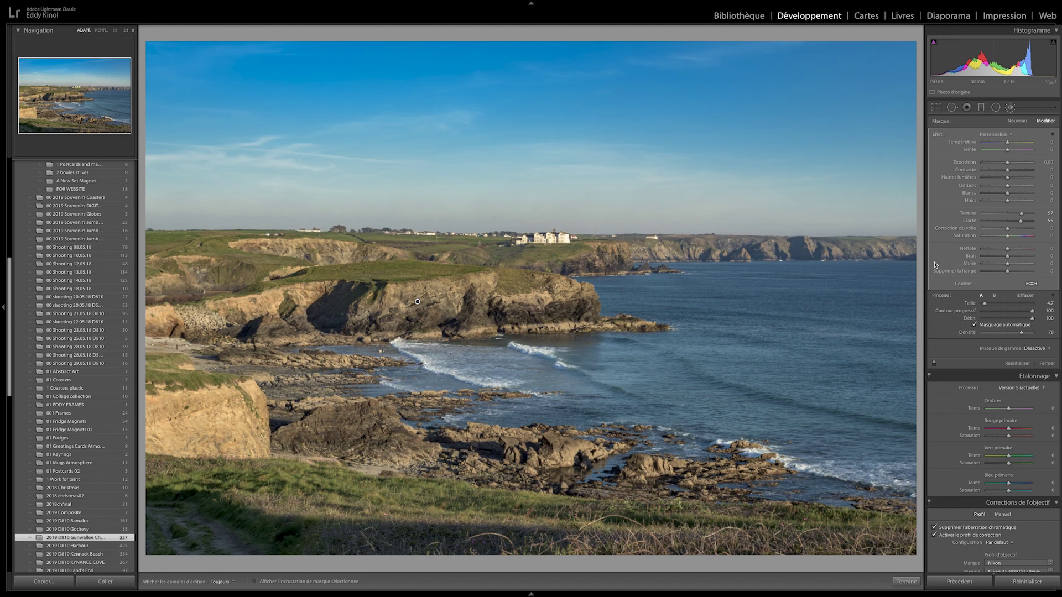
key("backslash")
key("backslash")
key("backslash")
left_click(1047, 364)
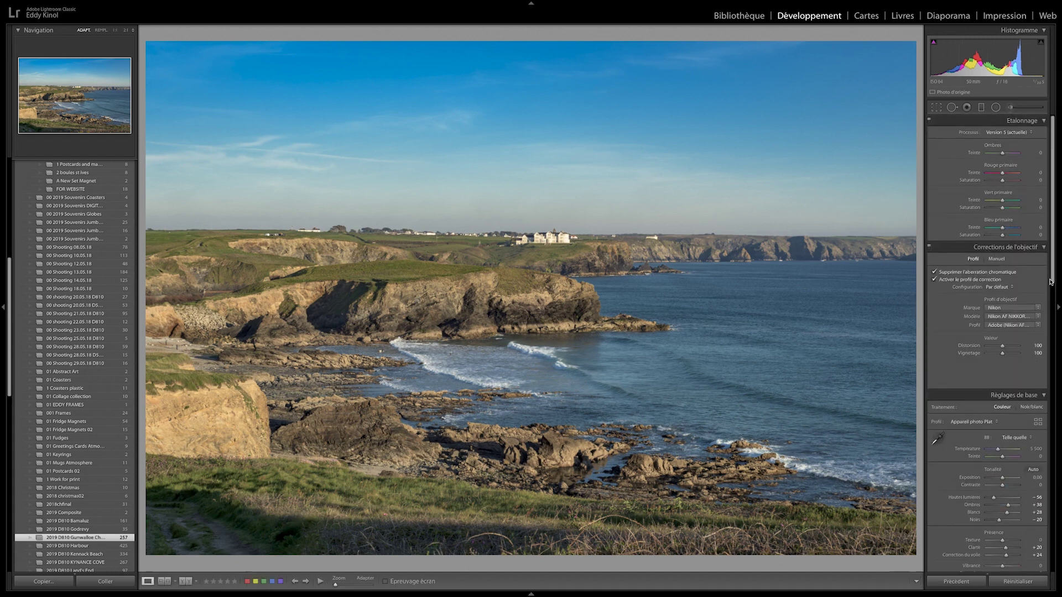
Step: Anchor the midtones of the RGB tone curve with a point and pull the shadows down slightly
left_click_drag(1048, 200, 1054, 287)
scroll(973, 270, "down", 5)
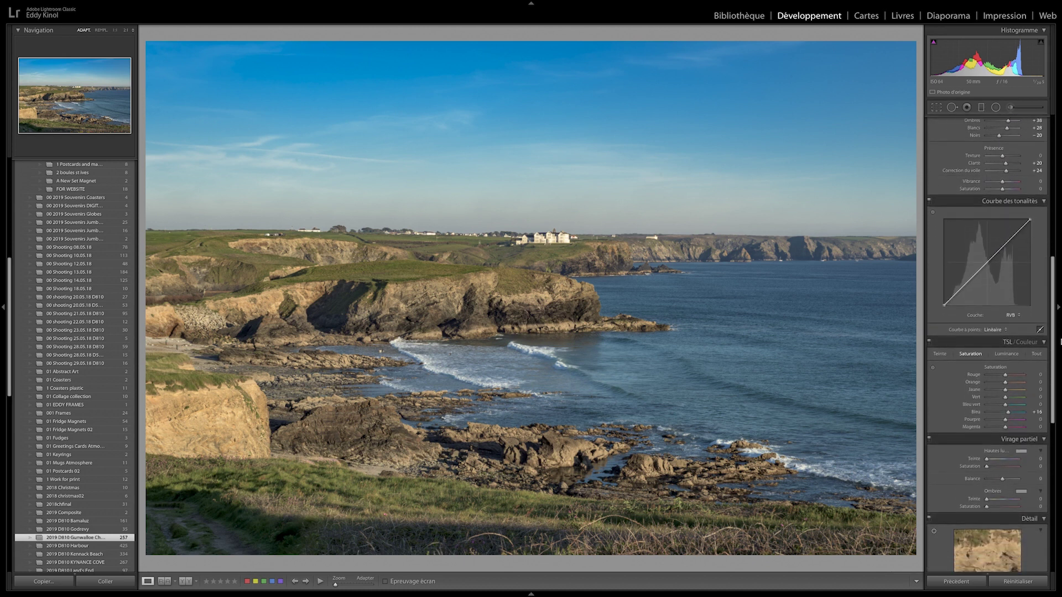
left_click(987, 218)
left_click_drag(966, 239, 968, 241)
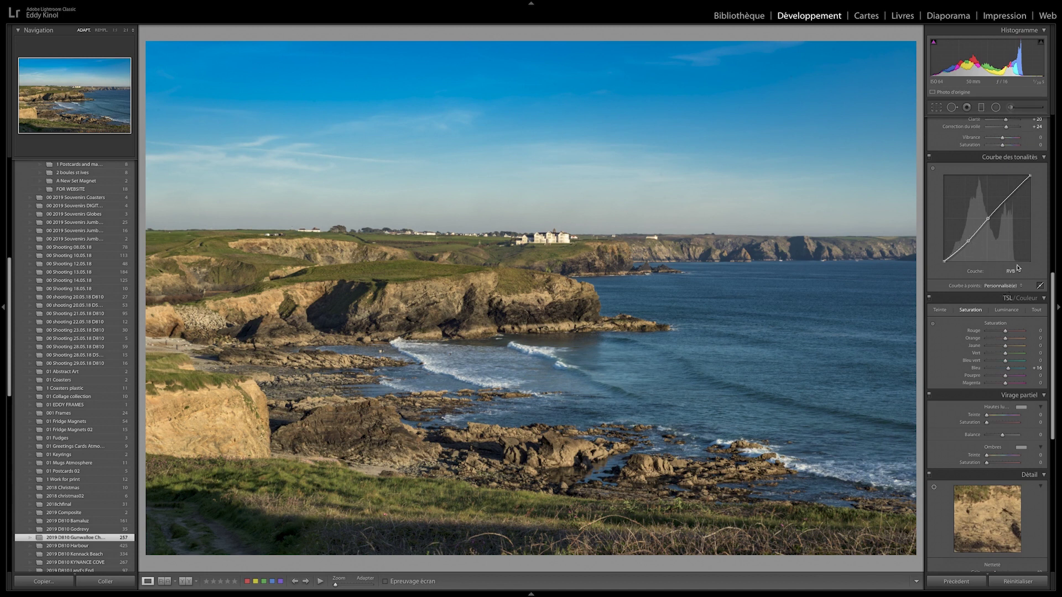
Step: Add a midtone point to the Red channel curve and lower it slightly
left_click(1013, 271)
left_click(1015, 278)
left_click_drag(987, 215, 988, 222)
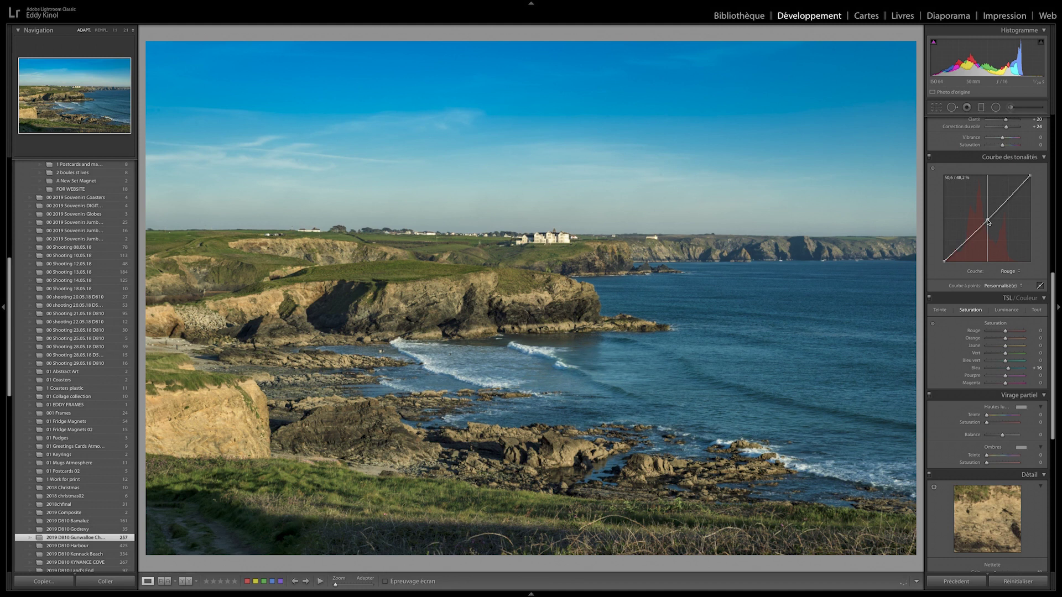
Step: Add a midtone point to the Green channel curve and lower it slightly
left_click(1009, 271)
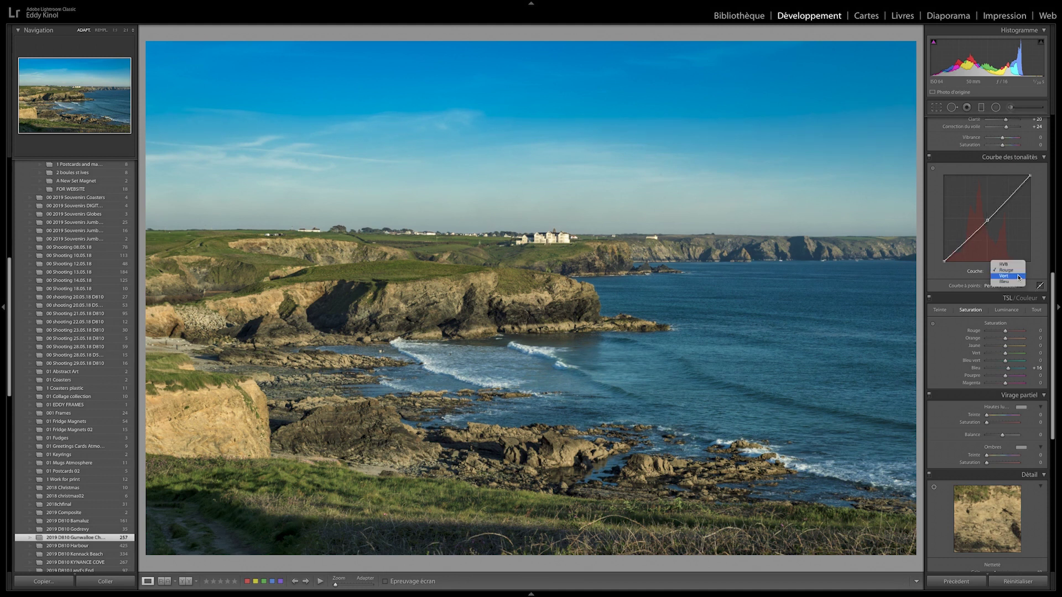
left_click(1016, 277)
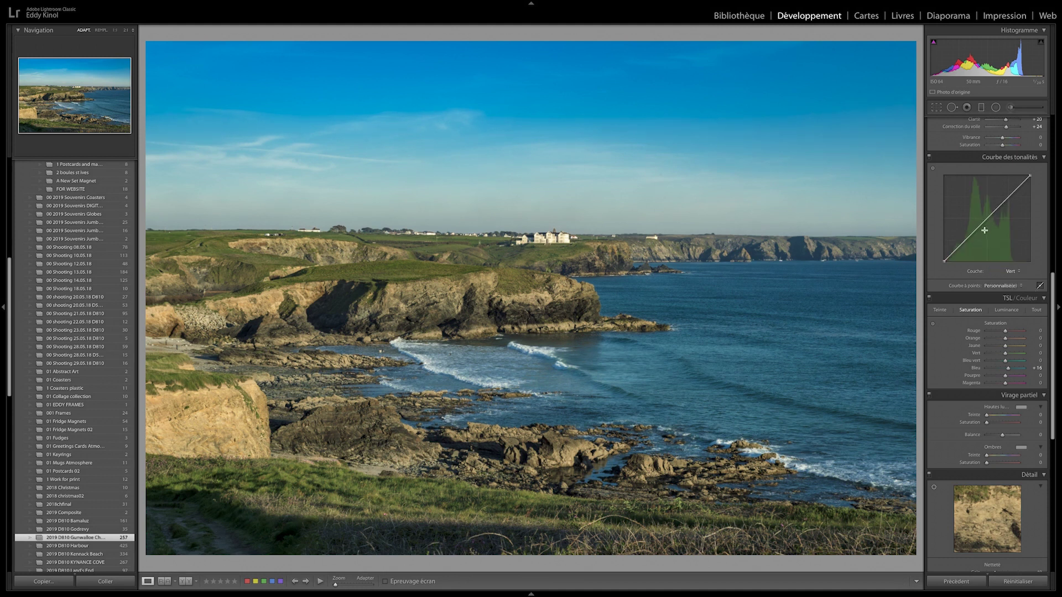
left_click_drag(985, 220, 986, 222)
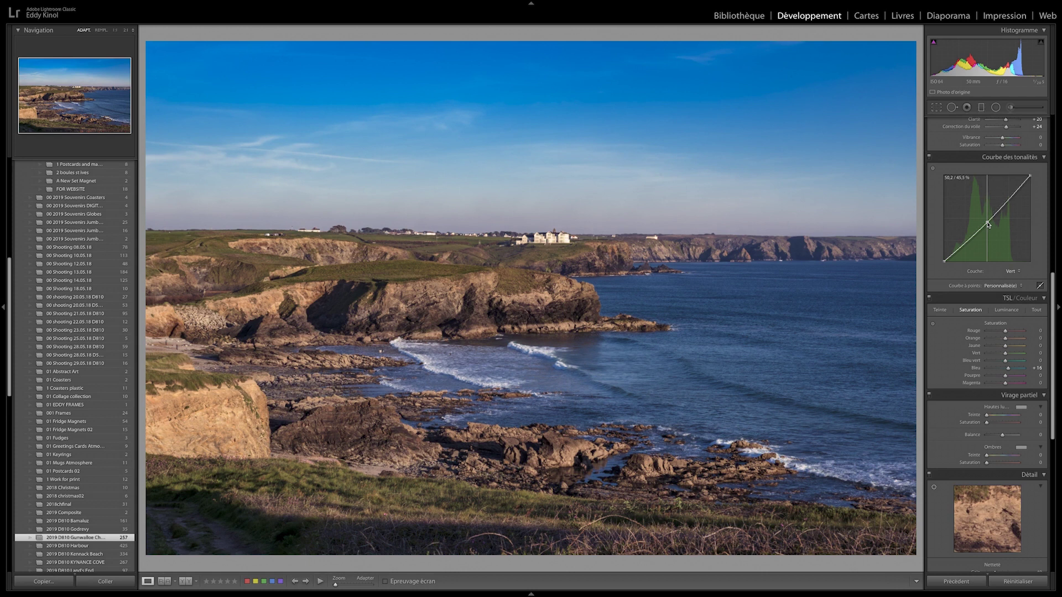
Step: Add a midtone point to the Blue channel curve and lower it slightly
left_click(1010, 271)
left_click(1014, 278)
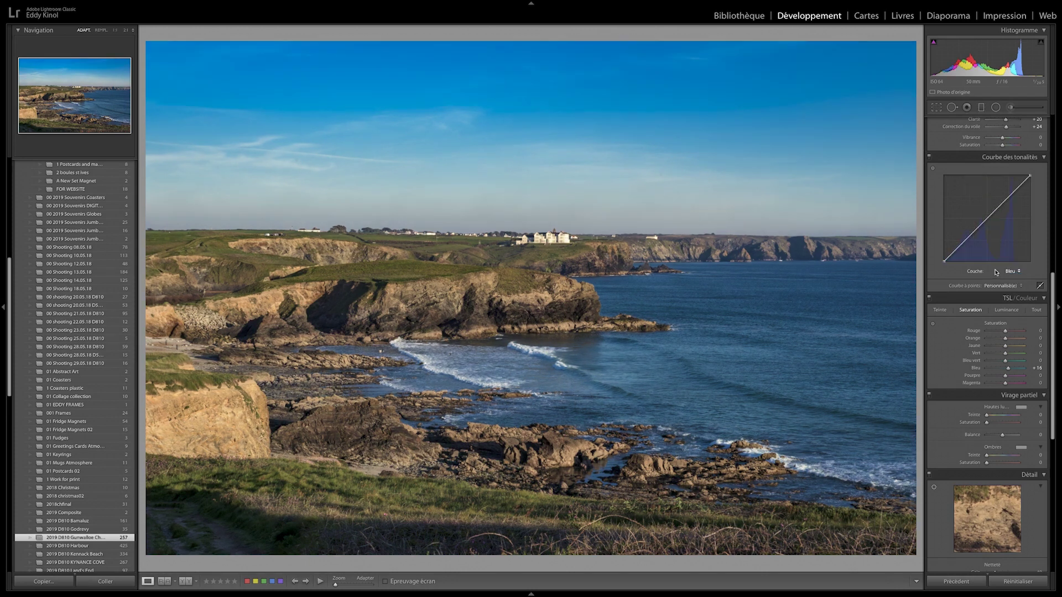
left_click_drag(993, 219, 988, 220)
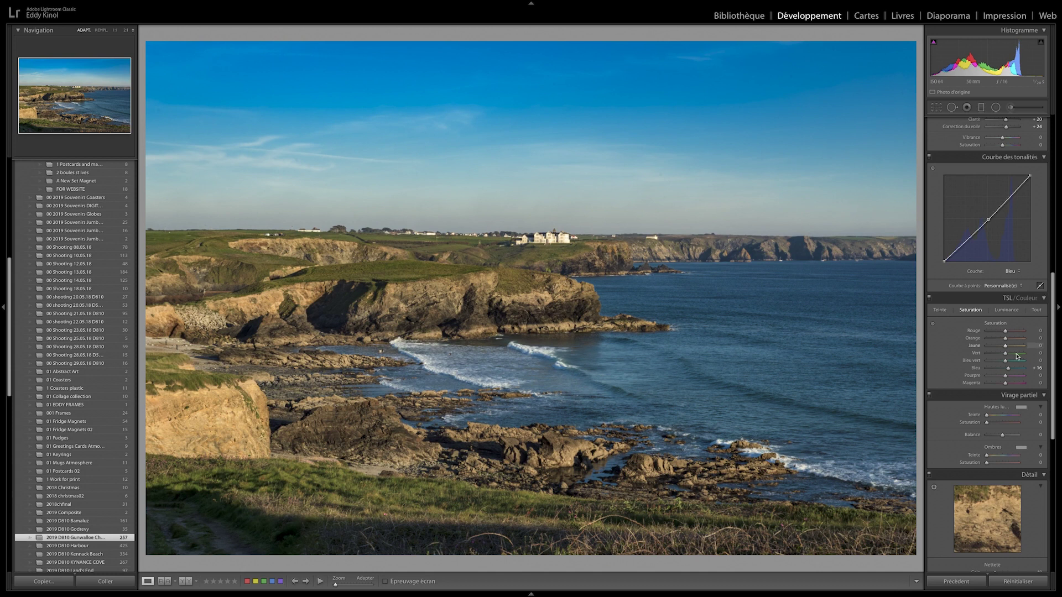
Step: Set the sharpening amount to 41 and raise Masking to limit sharpening to the detailed edges, excluding the sky
left_click_drag(1050, 292, 1059, 395)
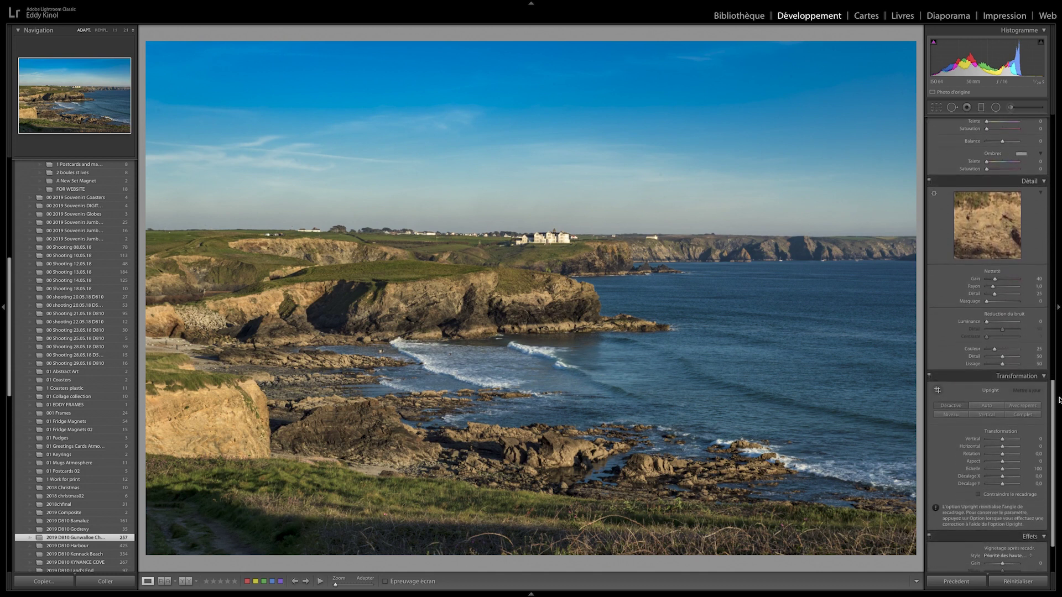
mouse_move(997, 281)
left_mouse_down()
mouse_move(1021, 280)
mouse_move(990, 280)
left_mouse_up()
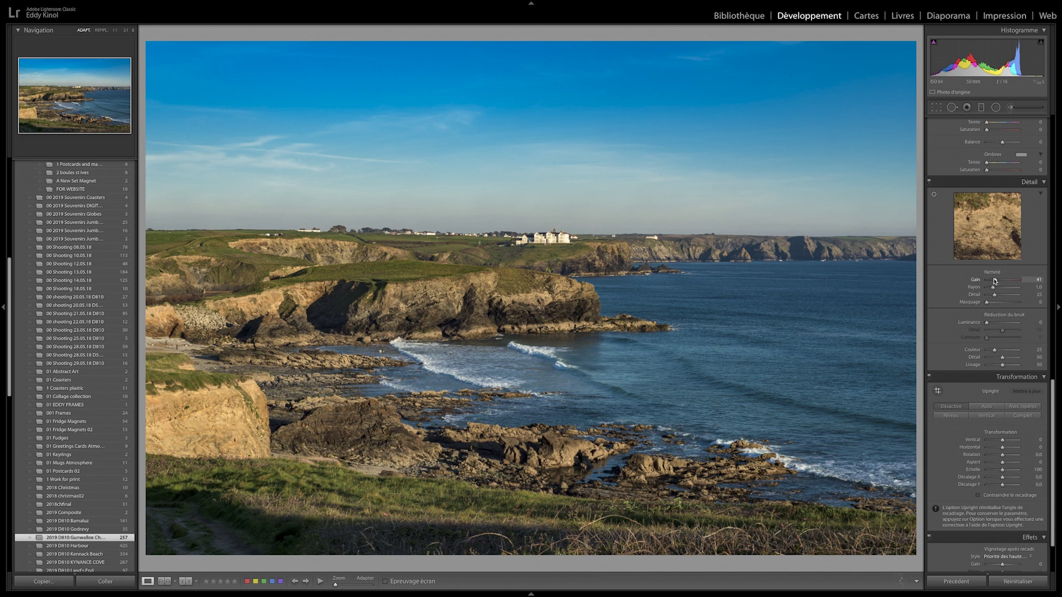
left_click_drag(987, 303, 995, 303)
mouse_move(1007, 301)
left_mouse_down()
mouse_move(997, 303)
mouse_move(1008, 302)
left_mouse_up()
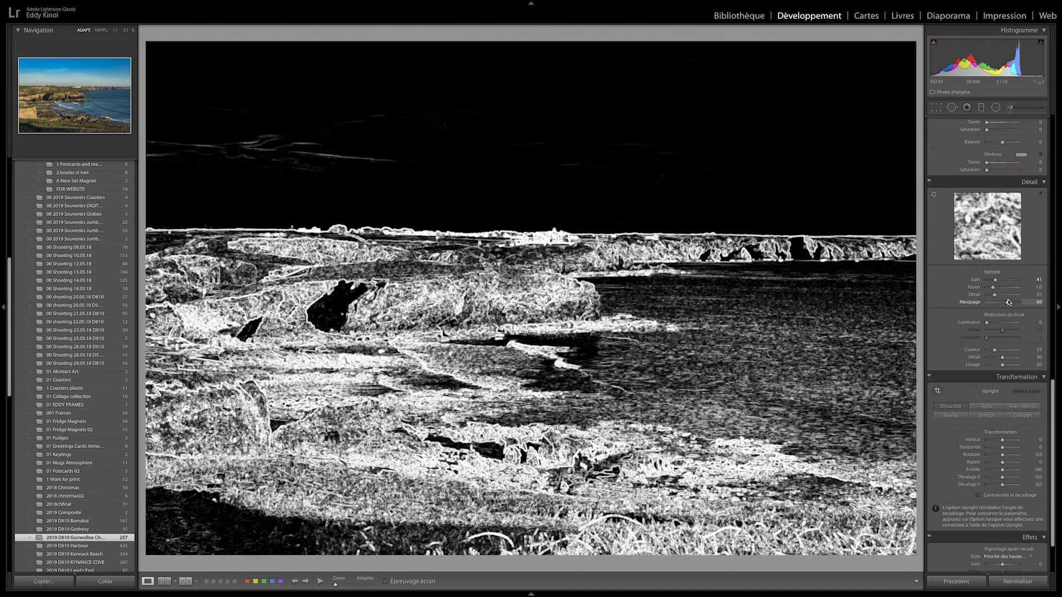
left_click_drag(1008, 302, 1007, 302)
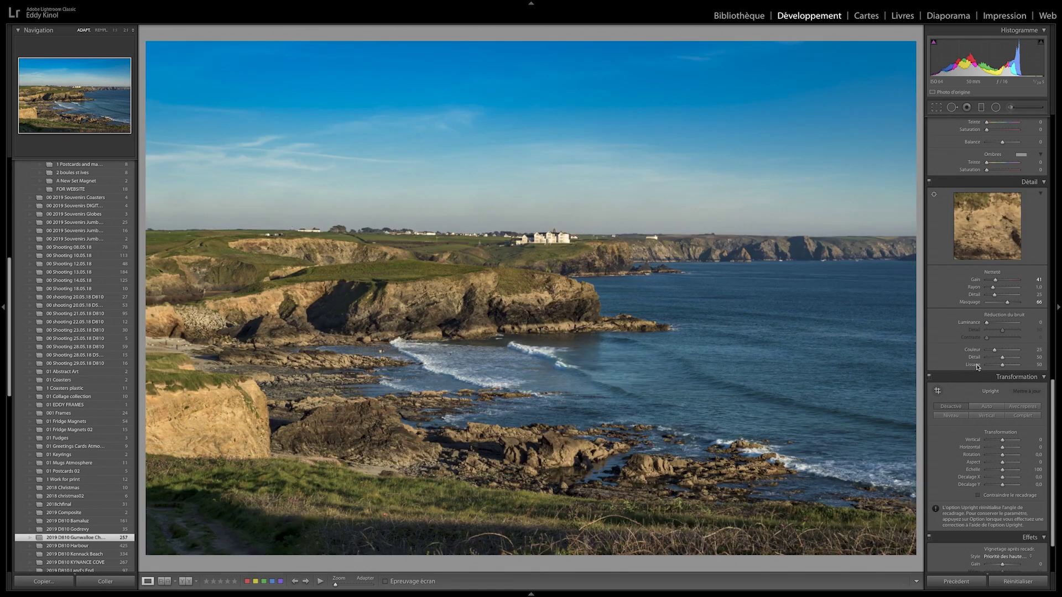
Step: Add a graduated filter fading down over the sky to the horizon and set its exposure to −0.72
left_click(981, 107)
left_click_drag(614, 73, 608, 205)
left_click_drag(608, 143, 584, 196)
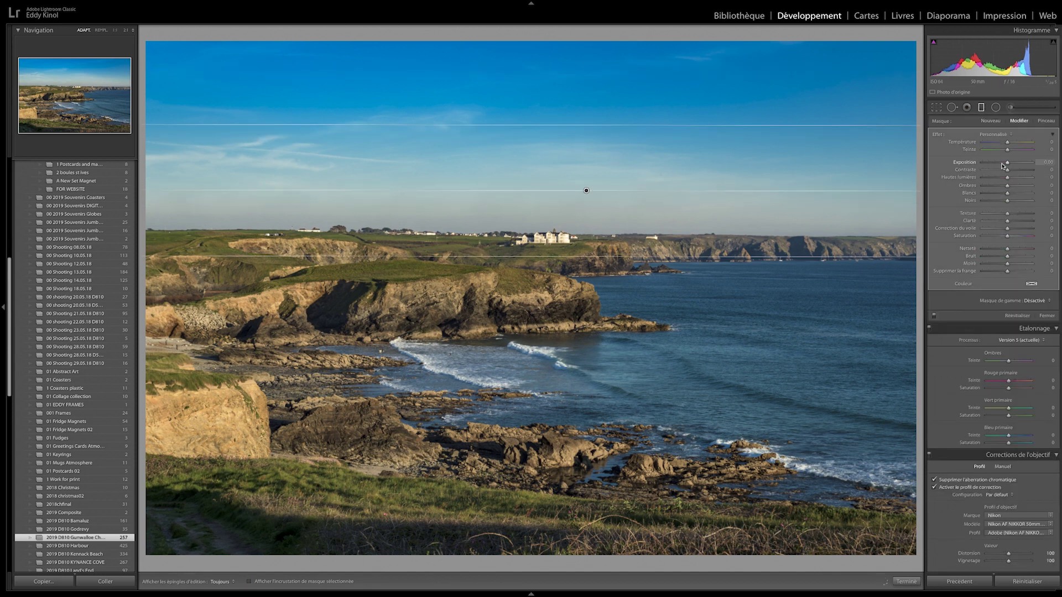
left_click_drag(1003, 163, 1001, 163)
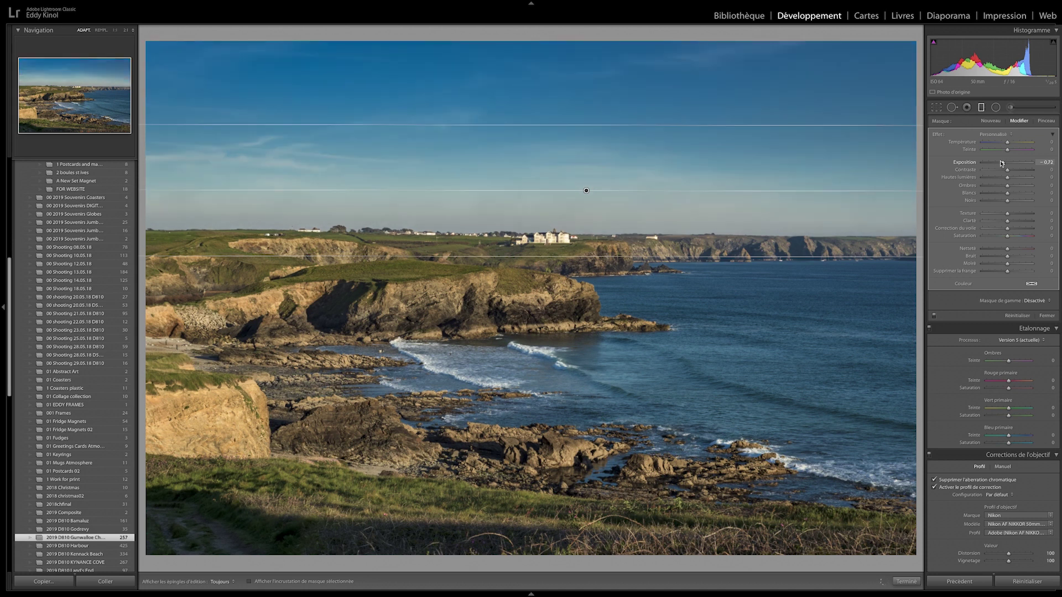
Step: Add a second graduated filter rising over the grassy foreground with a milder exposure reduction, and finish the graduated filter editing
left_click_drag(574, 523, 579, 423)
left_click_drag(575, 477, 555, 455)
left_click_drag(1002, 163, 1005, 163)
left_click(1047, 315)
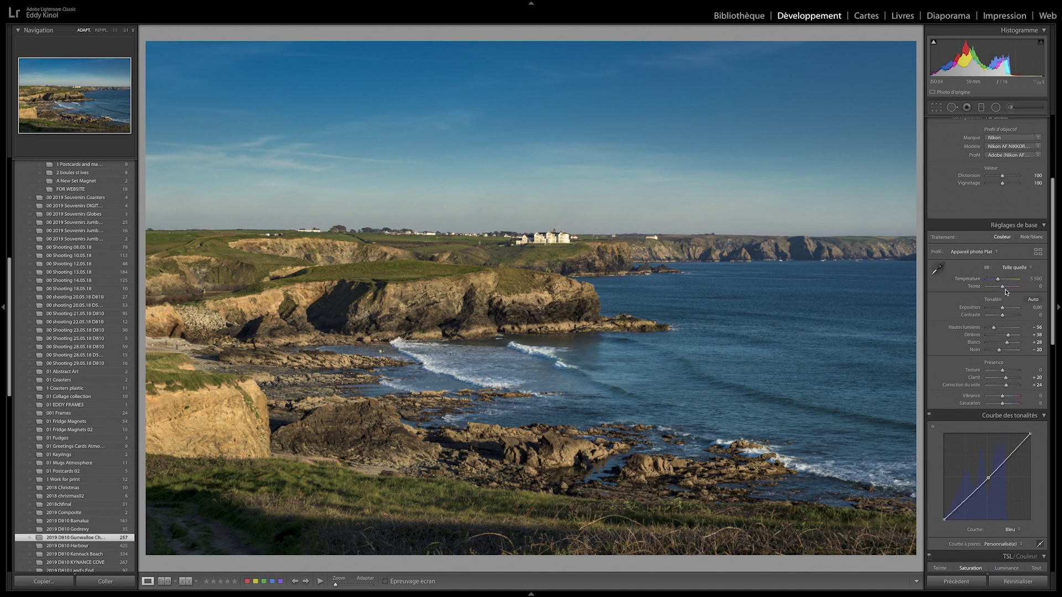
Step: Warm the white balance temperature to 5832 and set Vibrance to +19 and Saturation to −16
left_click_drag(998, 281, 999, 281)
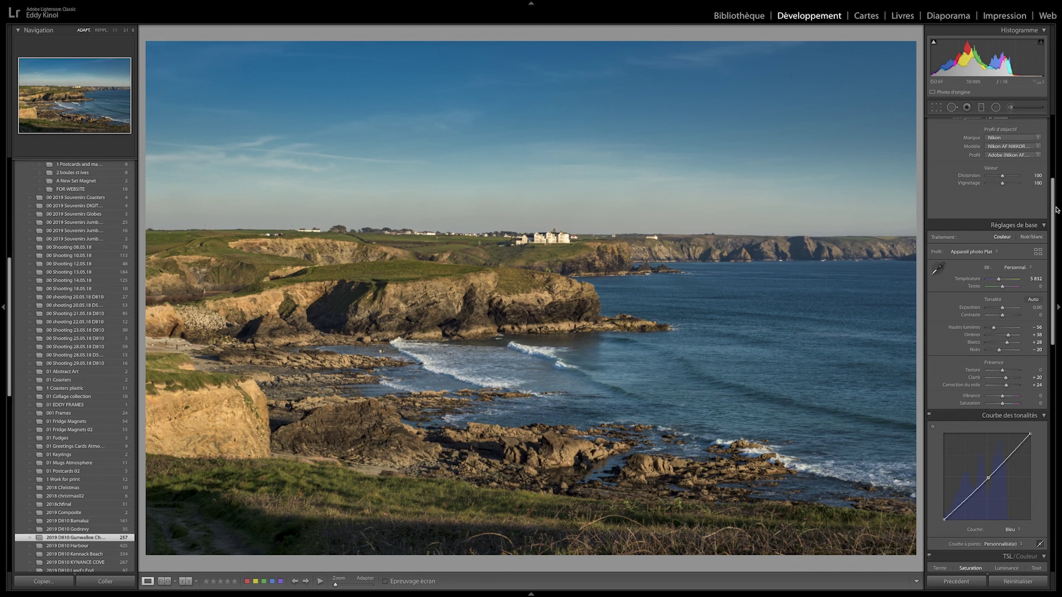
scroll(995, 309, "down", 3)
left_click_drag(1002, 326, 1000, 335)
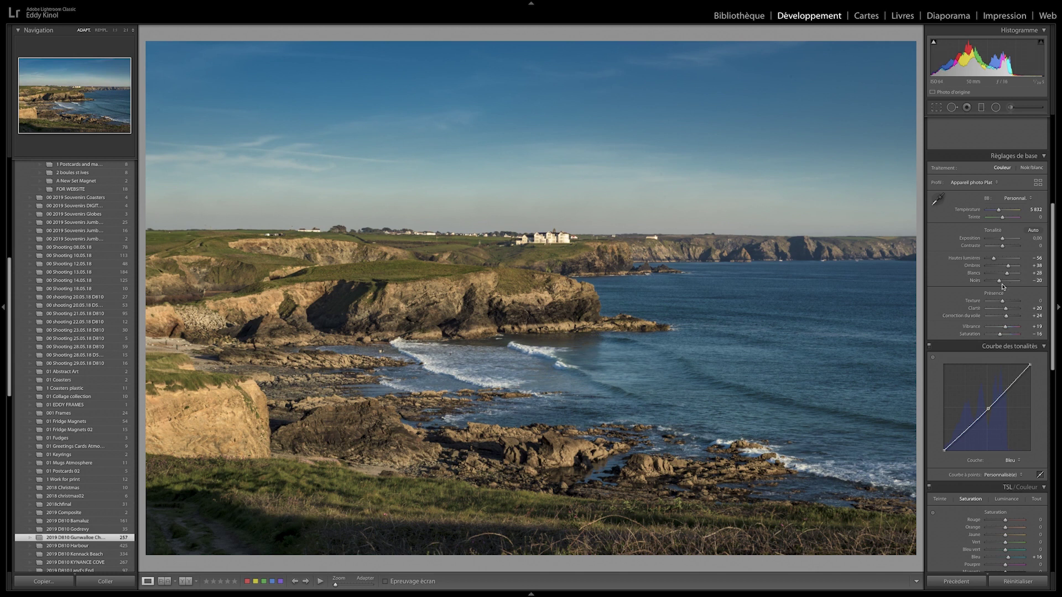
Step: Set the Blacks to +14 and the Whites to +51 in the basic tone adjustments
left_click_drag(1004, 282, 1005, 282)
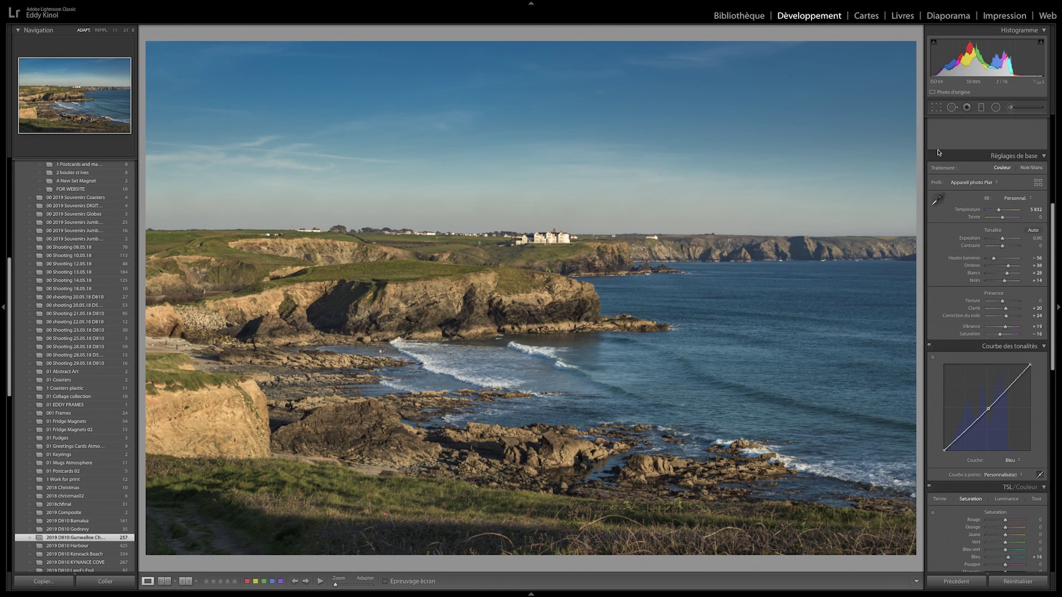
left_click_drag(1007, 272, 1010, 272)
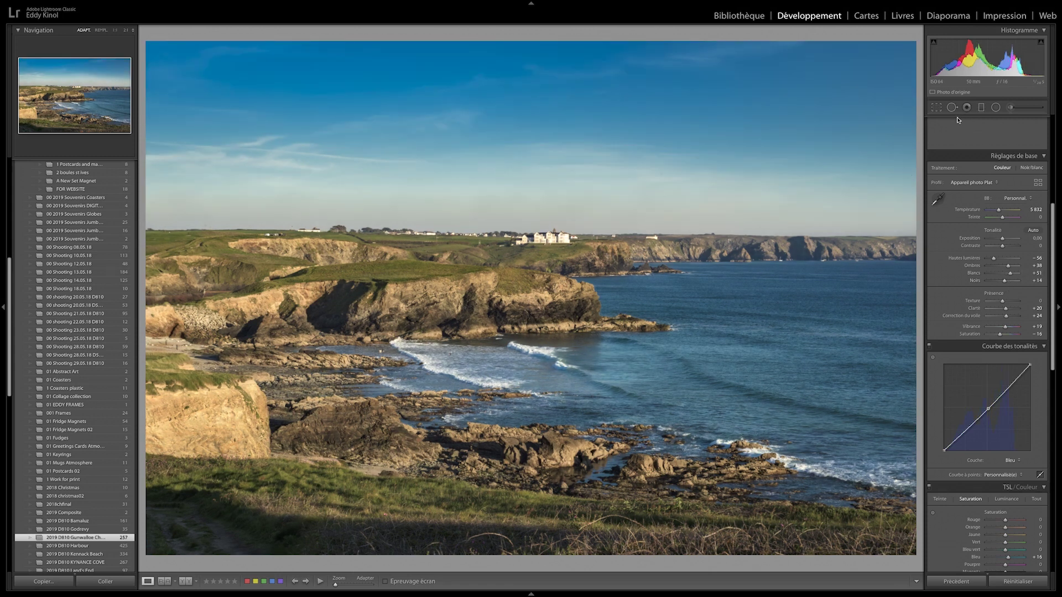
Step: Heal the dust spots in the upper-right part of the sky using Spot Removal in Heal mode, inspecting that area at 1:1
left_click(951, 107)
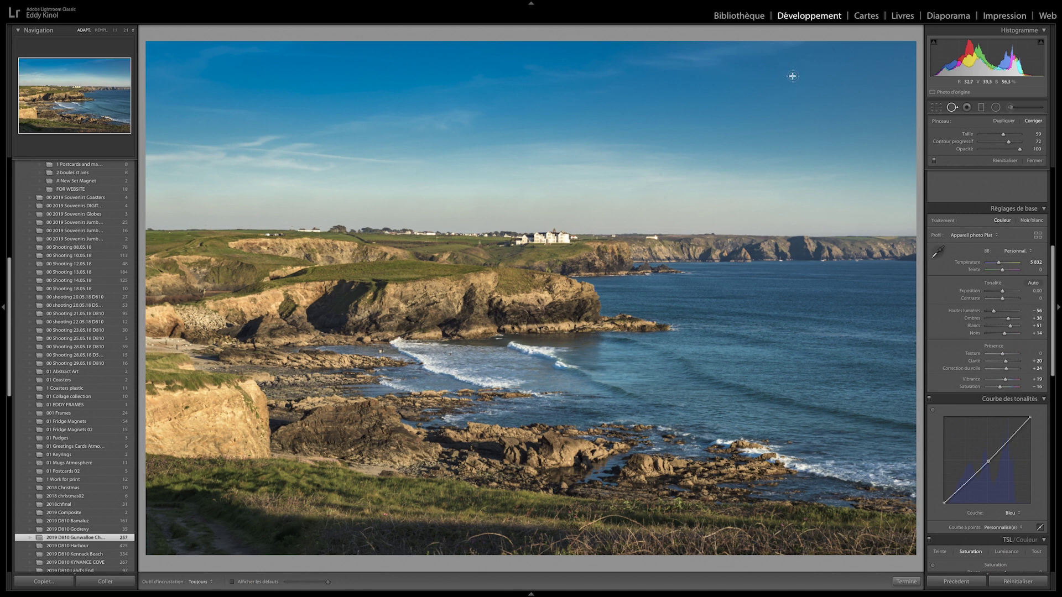
left_click(792, 76)
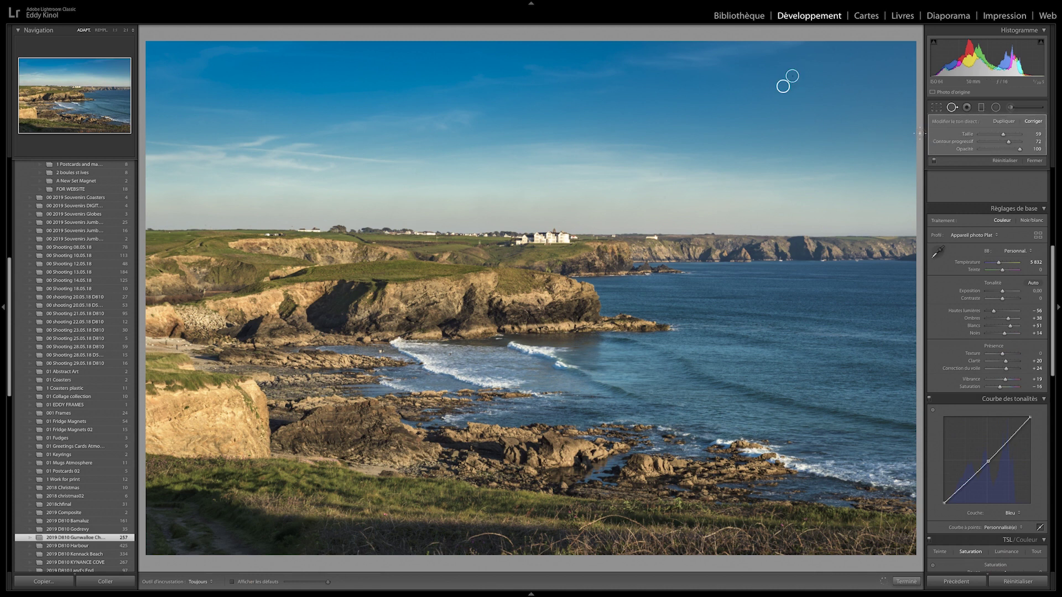
key("Escape")
key("q")
left_click_drag(873, 67, 833, 142)
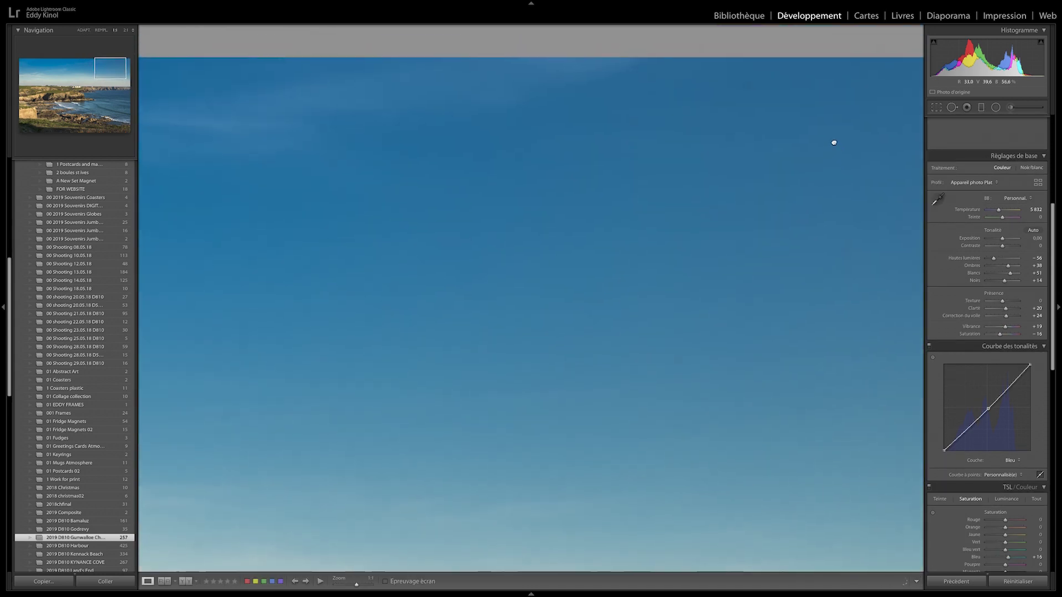
left_click(951, 107)
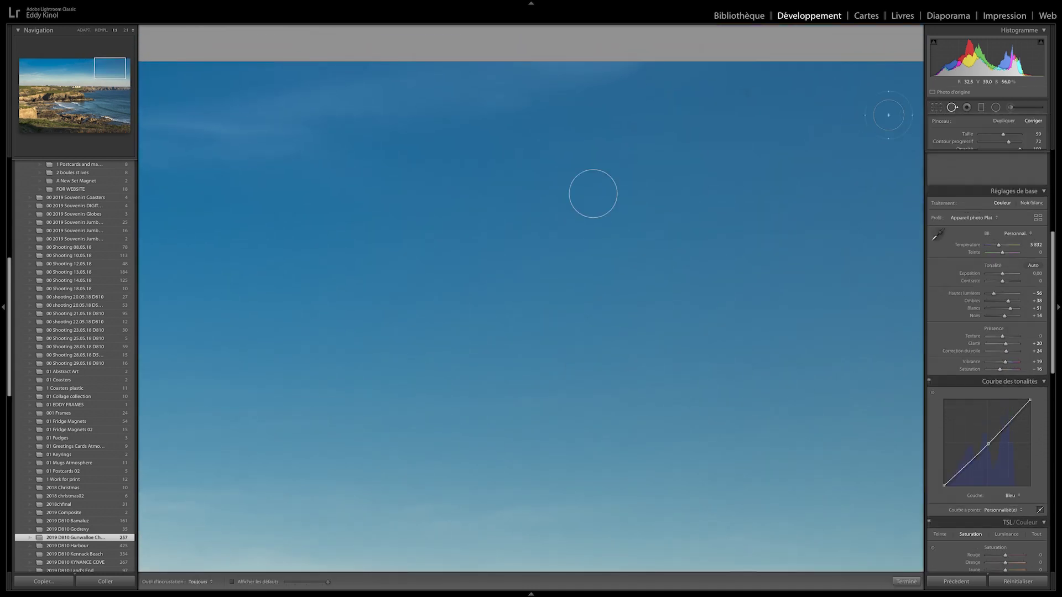
left_click(634, 121)
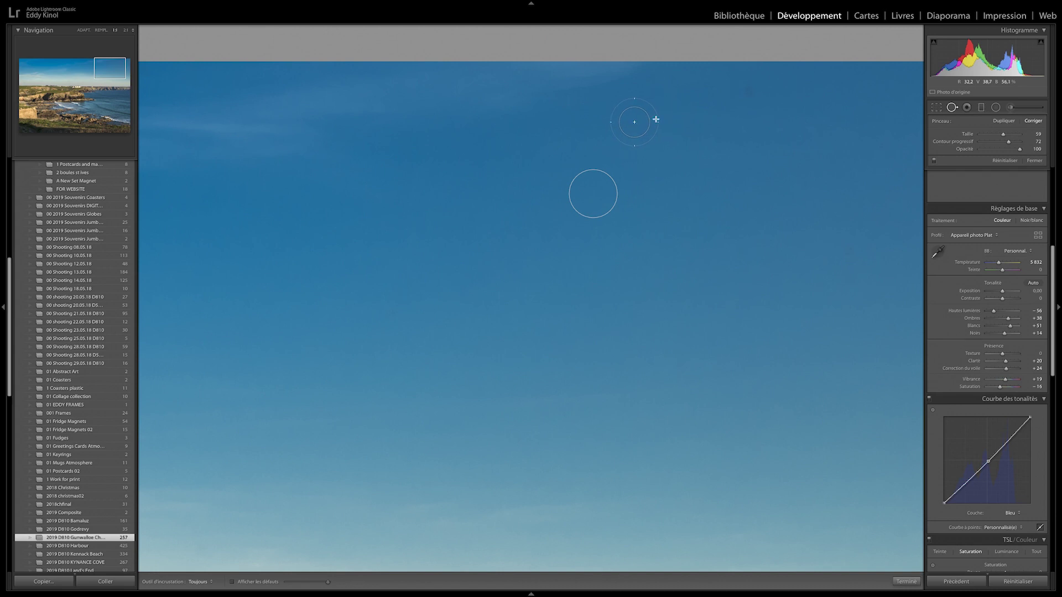